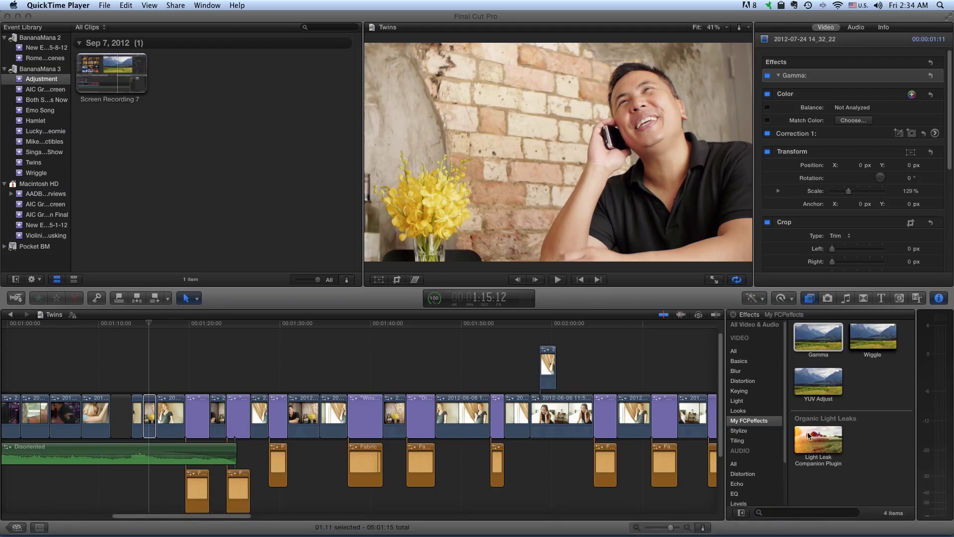
Switch to Motion and create a new Final Cut Effect project from the Project Browser
left_click(708, 517)
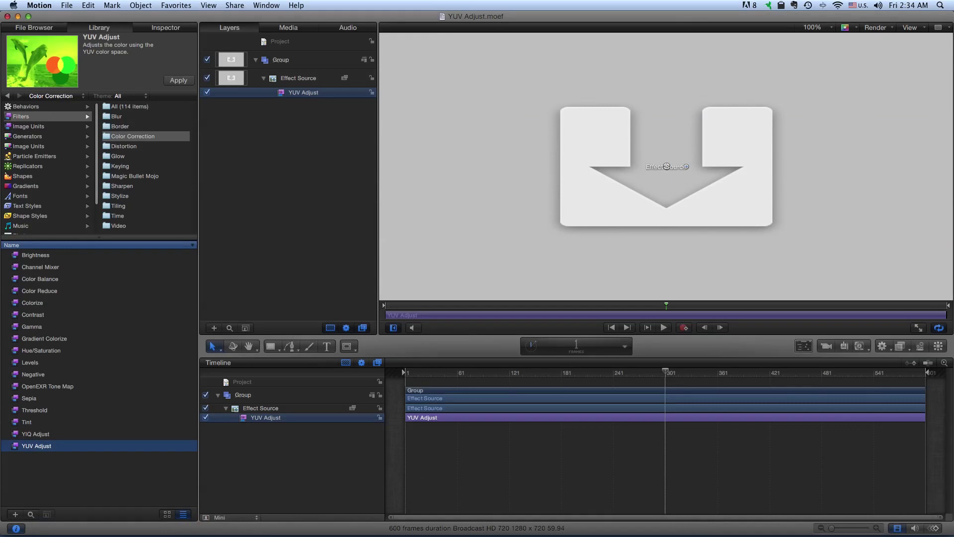
left_click(66, 5)
left_click(68, 22)
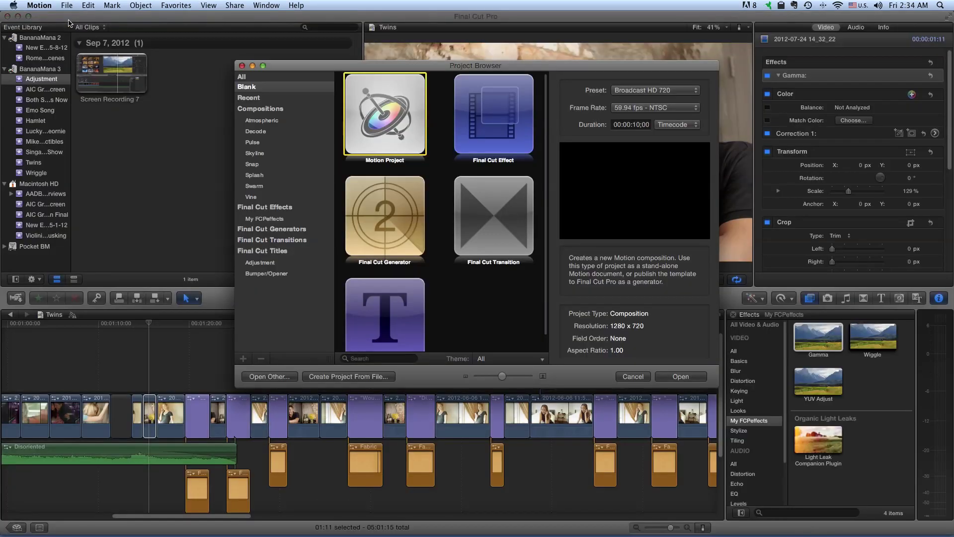
left_click(497, 105)
double_click(496, 106)
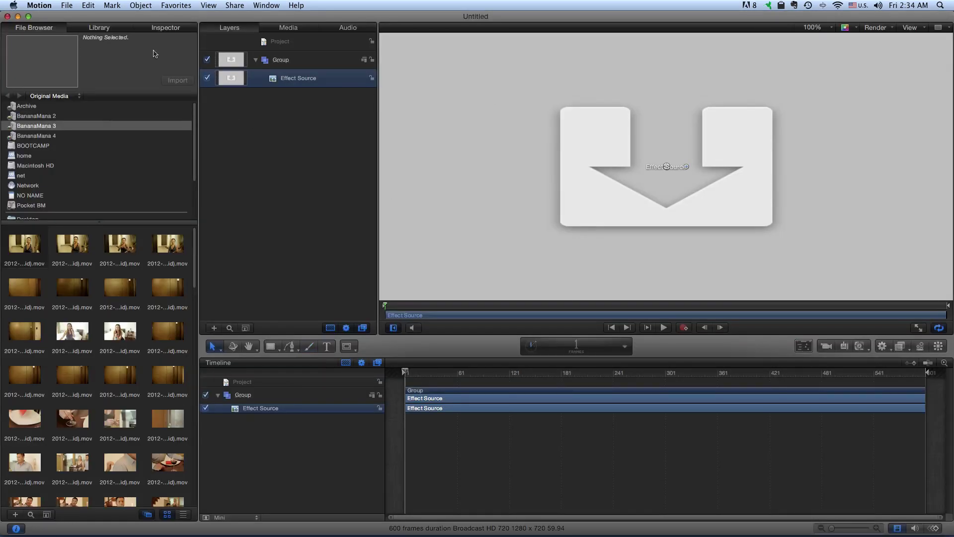
Apply the Gamma filter from Library › Filters › Color Correction to the Effect Source layer
left_click(101, 31)
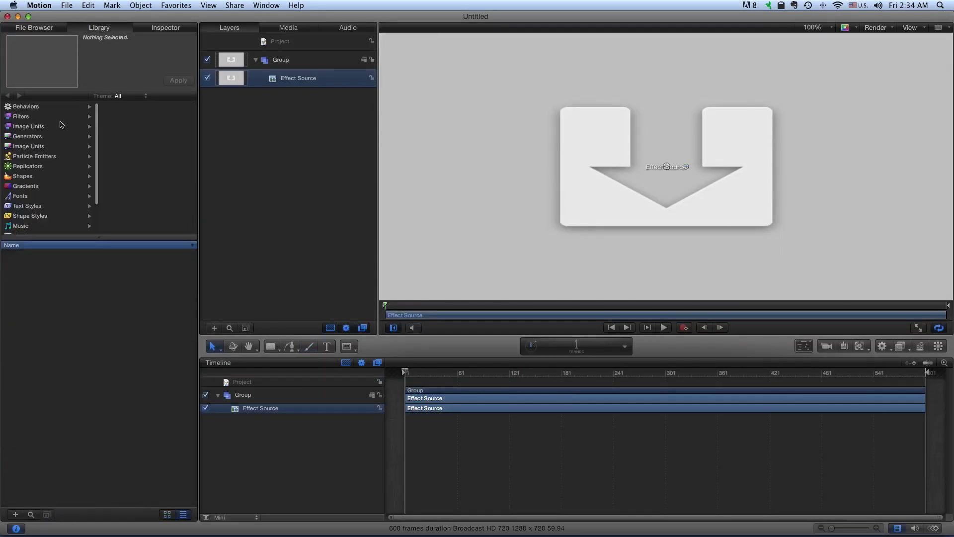
left_click(23, 117)
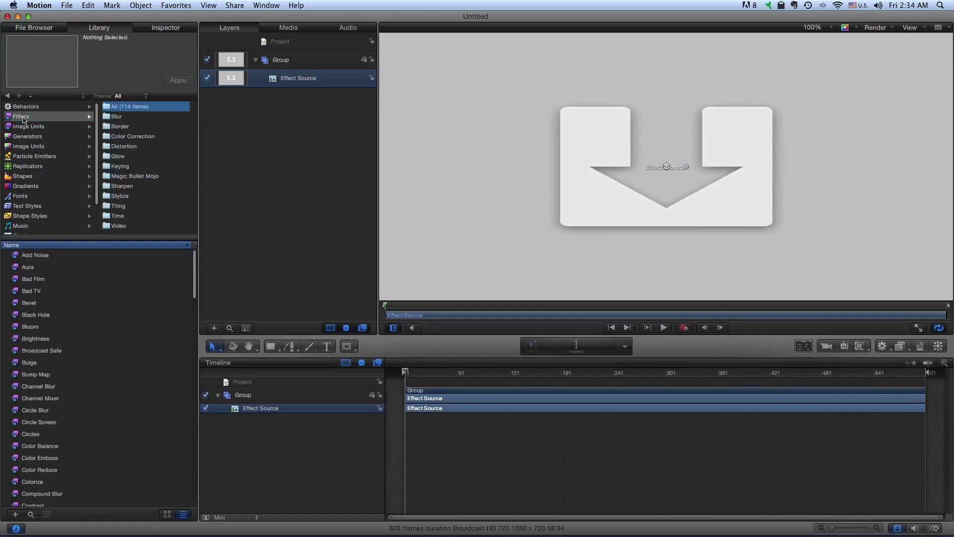
left_click(122, 138)
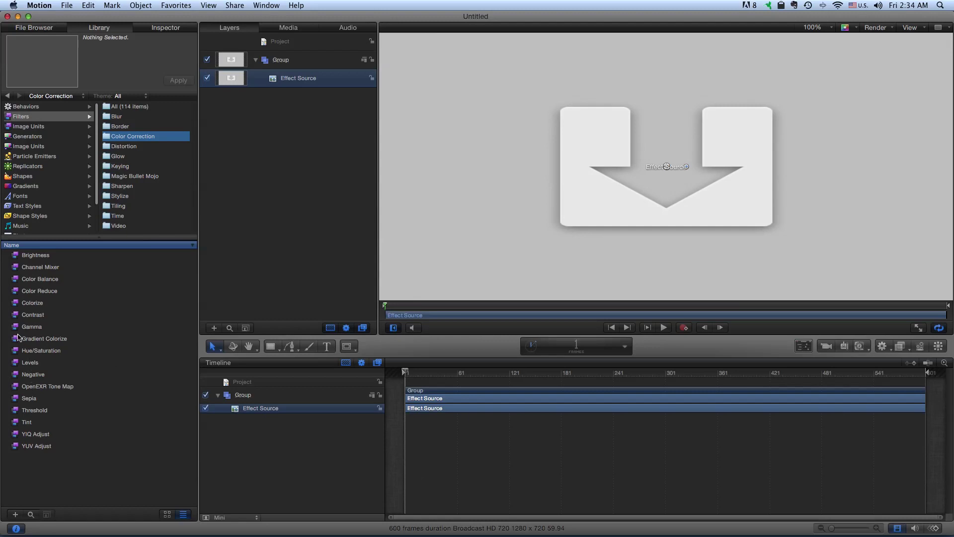
left_click(15, 329)
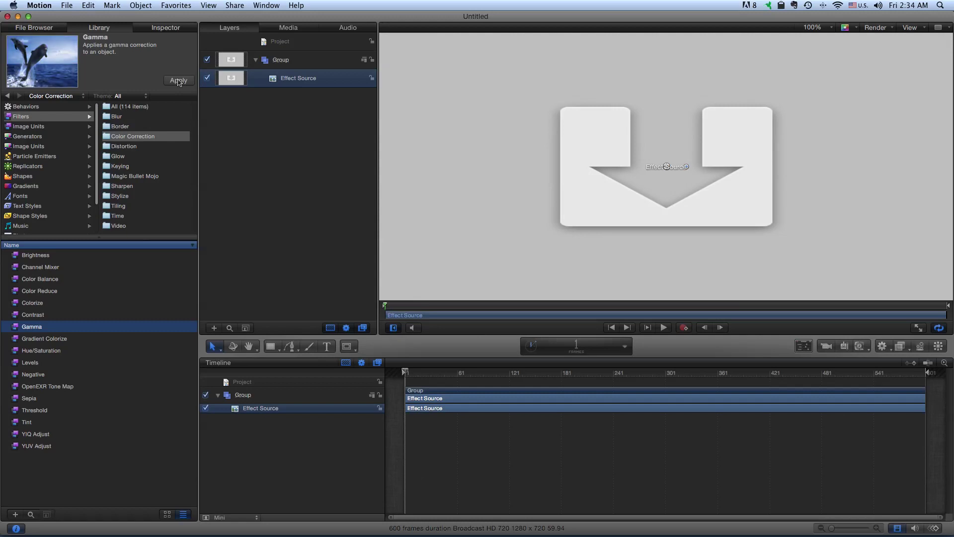
left_click(178, 81)
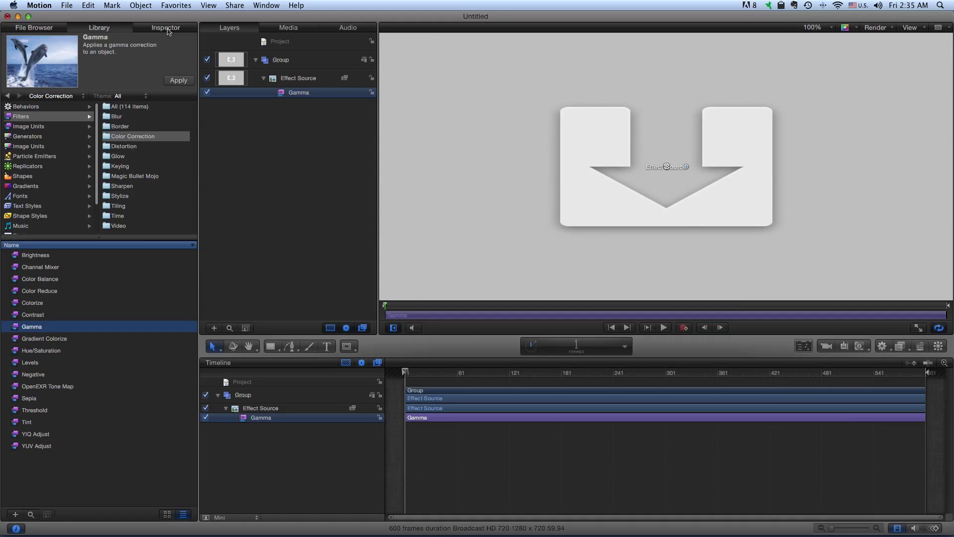
Publish the Gamma filter's Gamma and Mix parameters in the Inspector
left_click(167, 29)
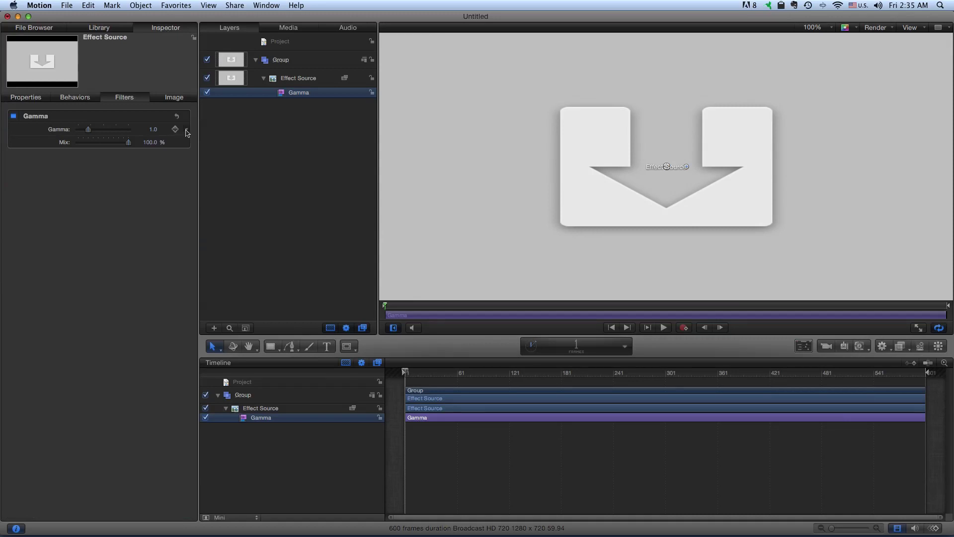
left_click(187, 132)
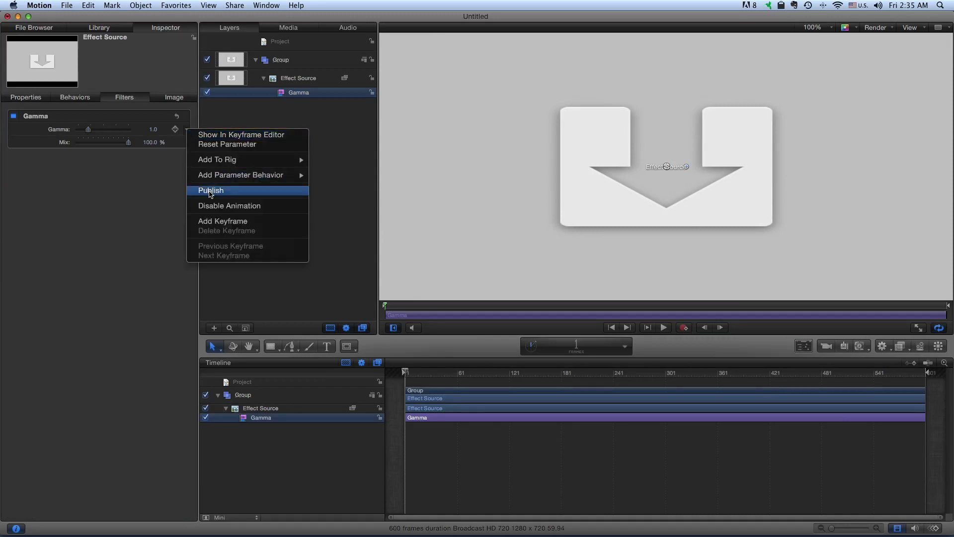
left_click(210, 191)
left_click(186, 142)
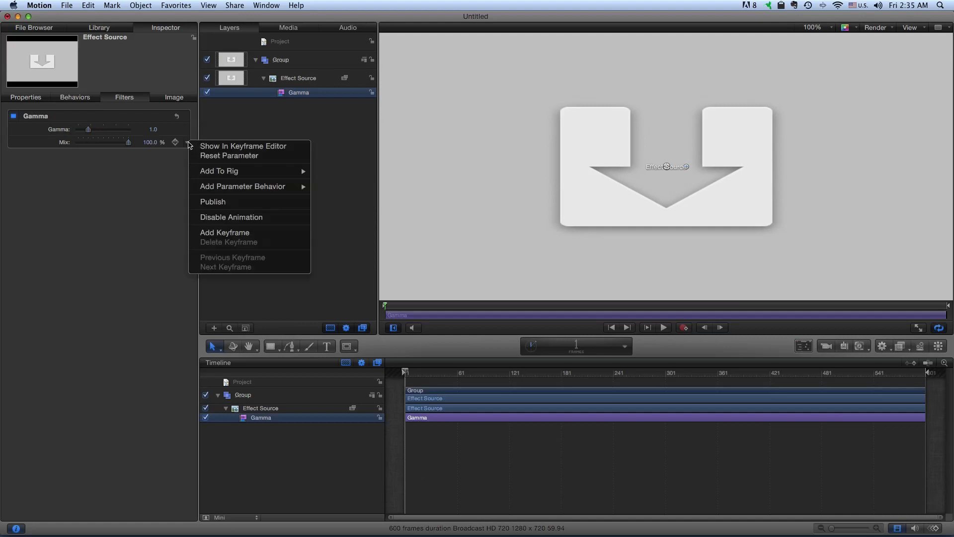
left_click(215, 203)
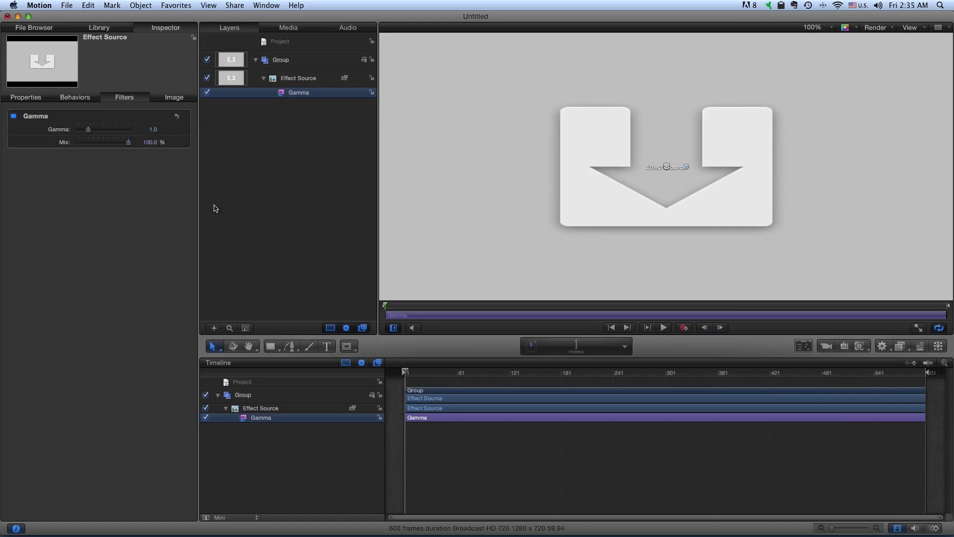
Publish the project as a Final Cut Pro effect template named 'Gamma', theme None
left_click(66, 5)
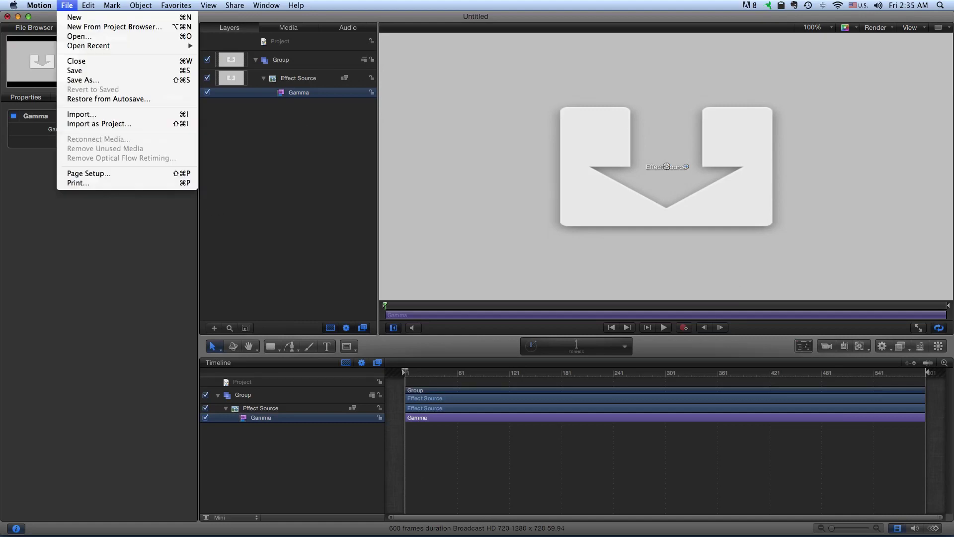
left_click(81, 80)
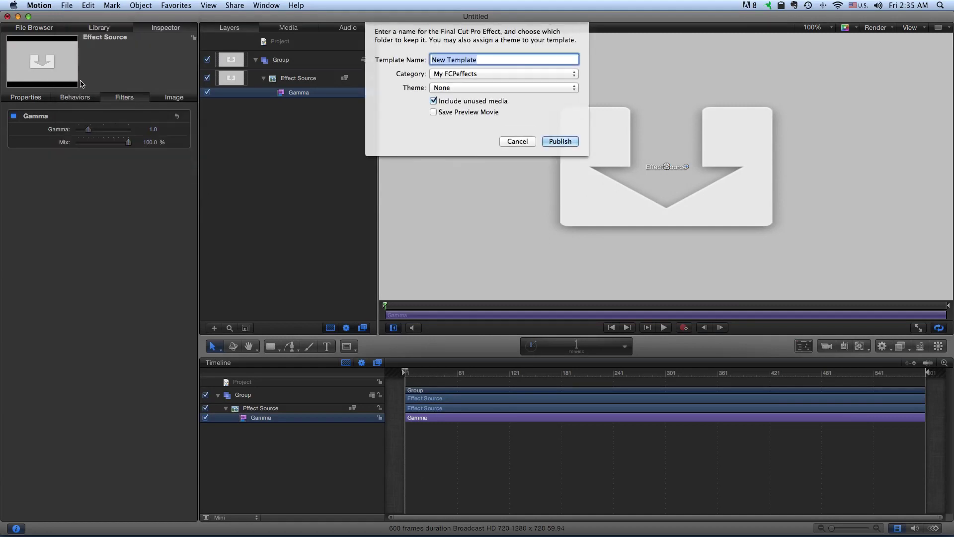
type("Gamma")
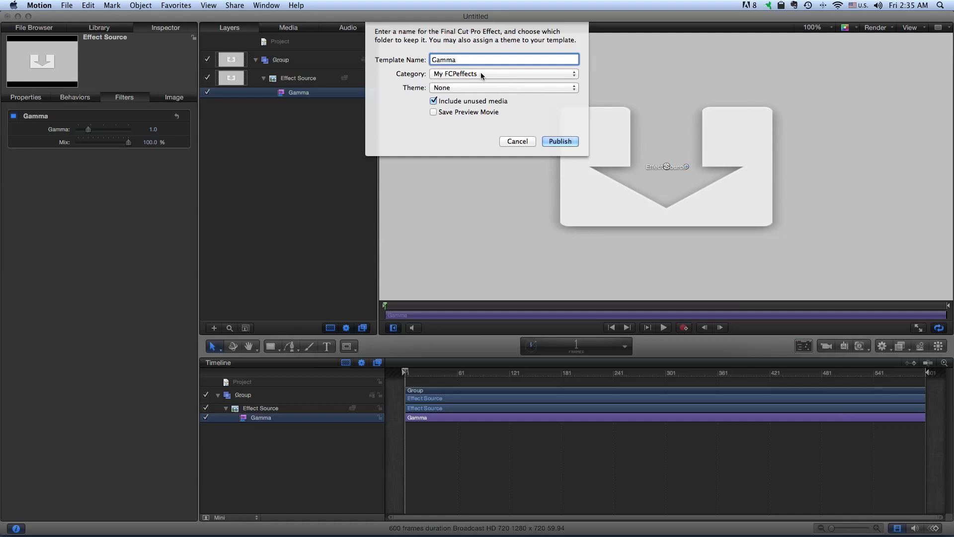
left_click(500, 91)
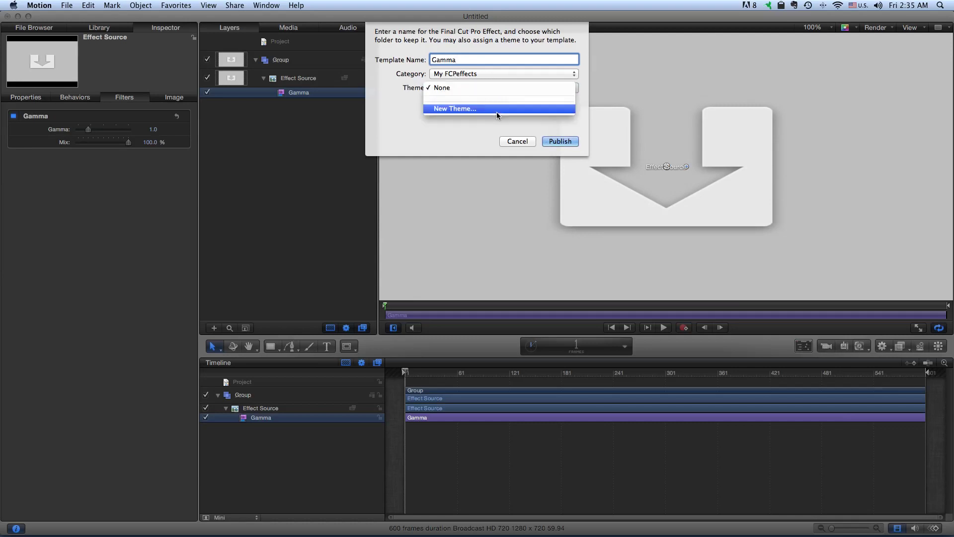
left_click(493, 88)
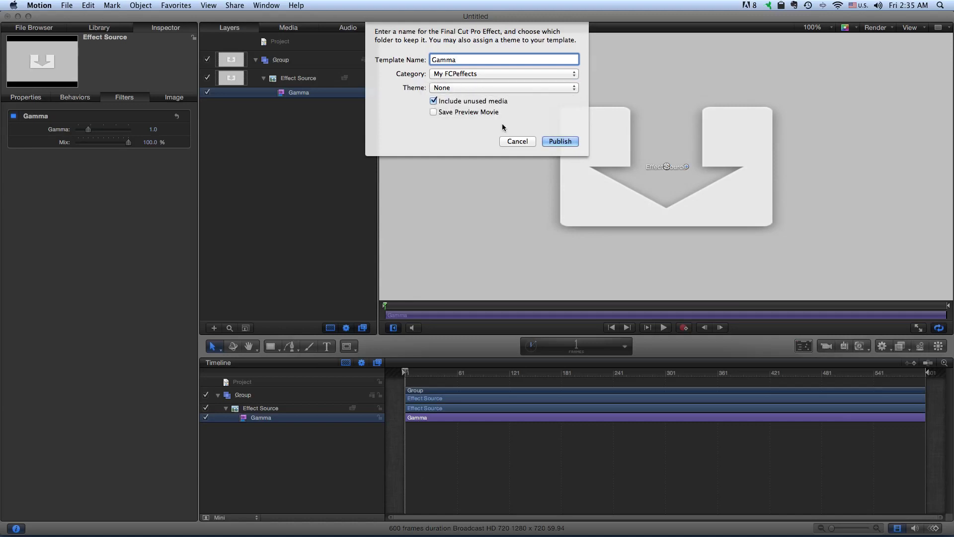
left_click(559, 142)
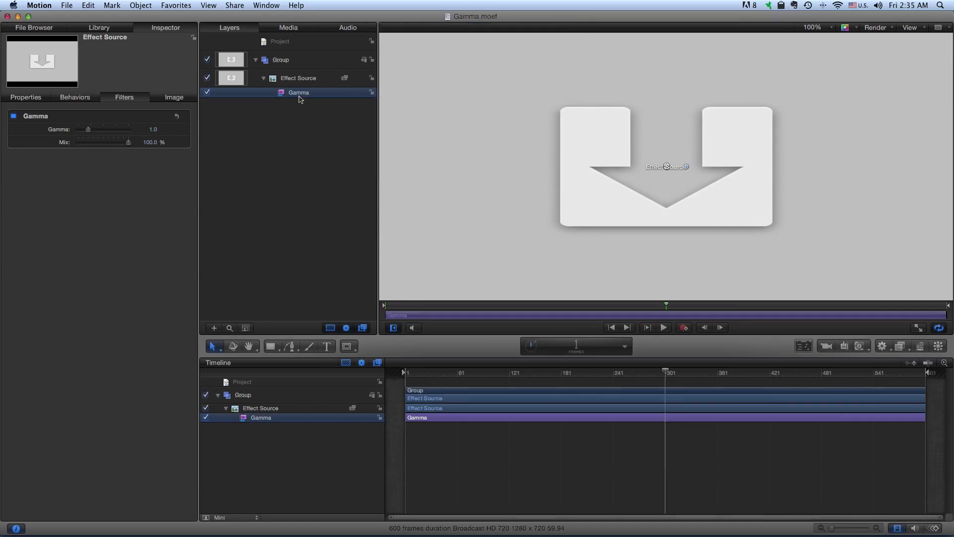
Undo the Gamma filter and apply the YUV Adjust filter to the Effect Source layer
key("BackSpace")
left_click(106, 33)
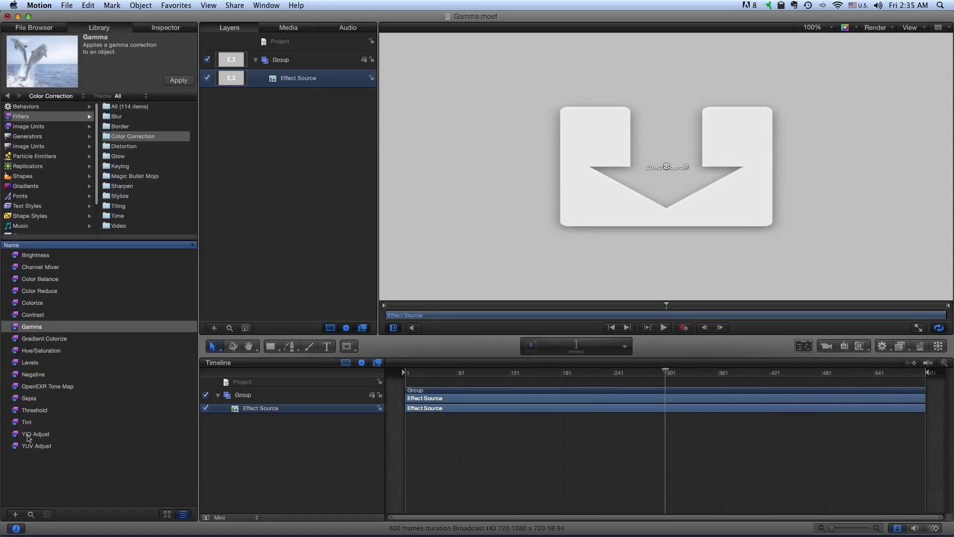
left_click(30, 446)
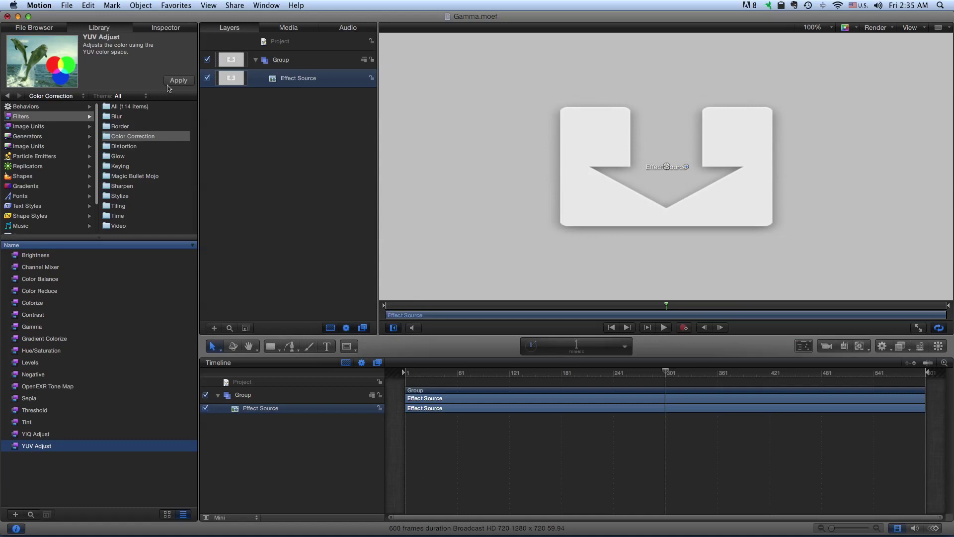
left_click(176, 81)
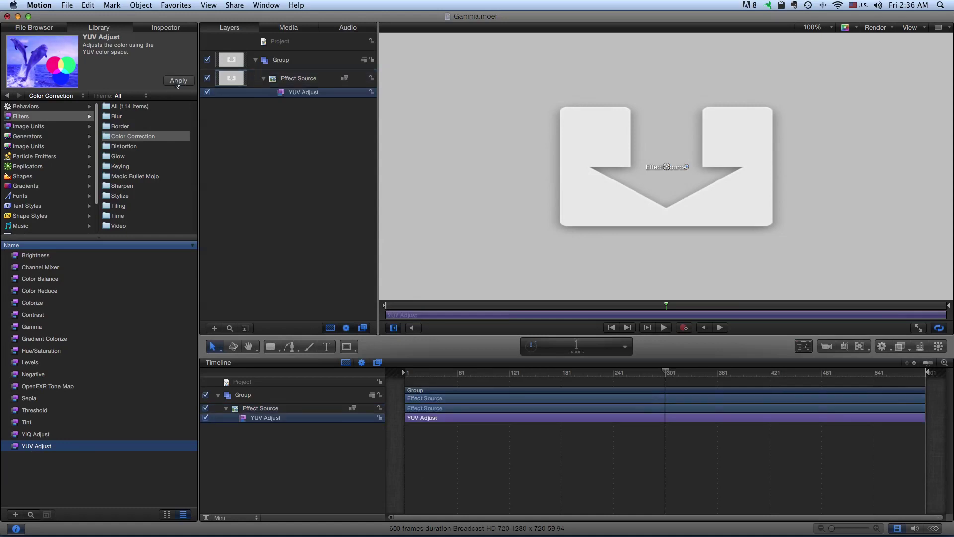
Publish the YUV Adjust filter's Y, U, V and Mix parameters in the Inspector
left_click(166, 28)
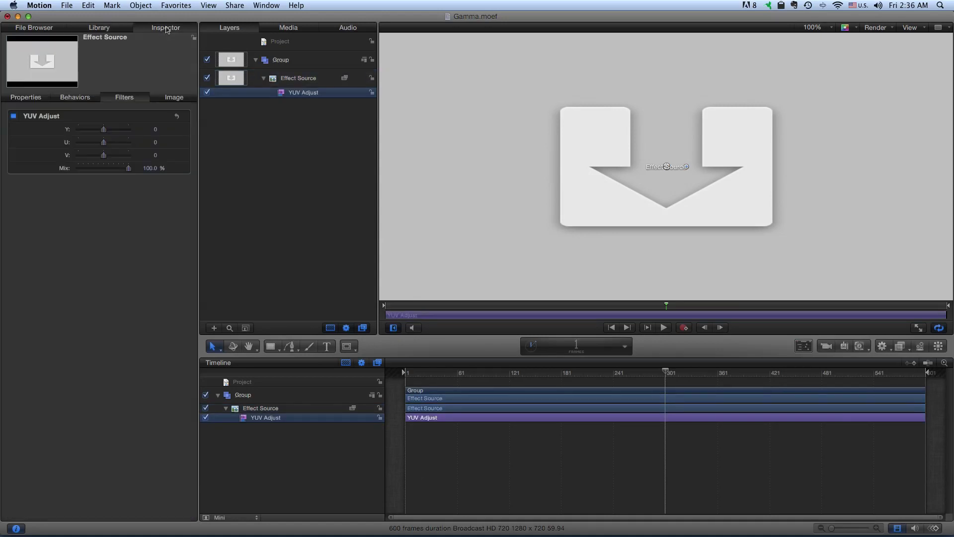
left_click(188, 131)
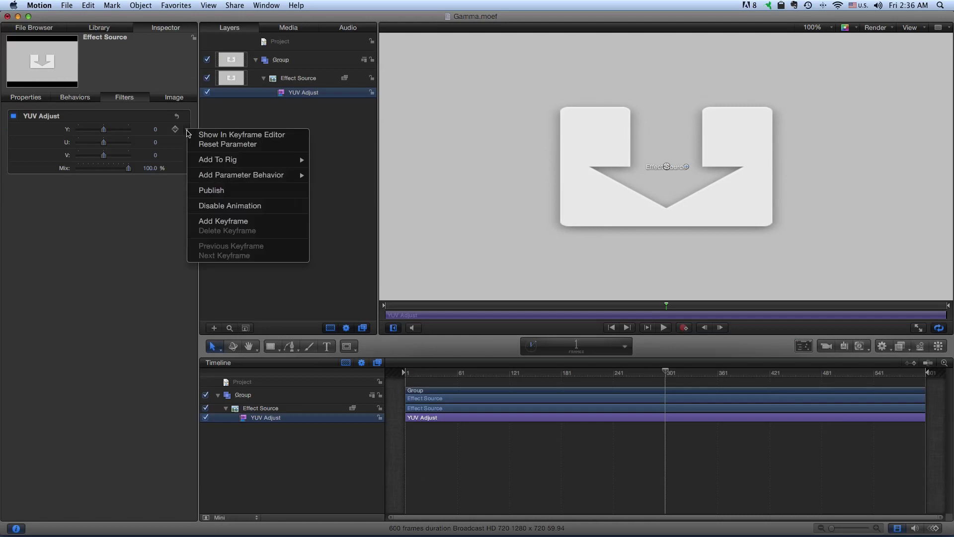
left_click(226, 192)
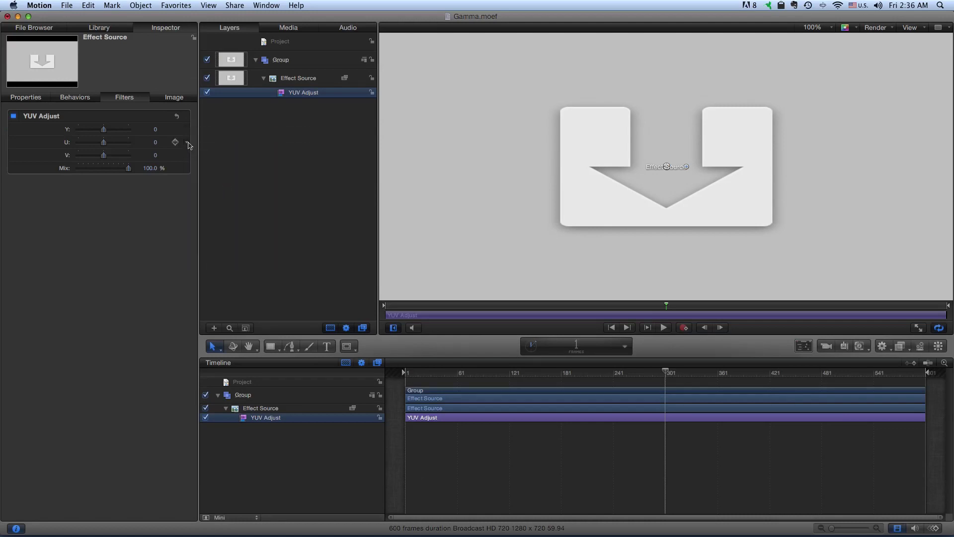
left_click(189, 144)
left_click(222, 204)
left_click(187, 156)
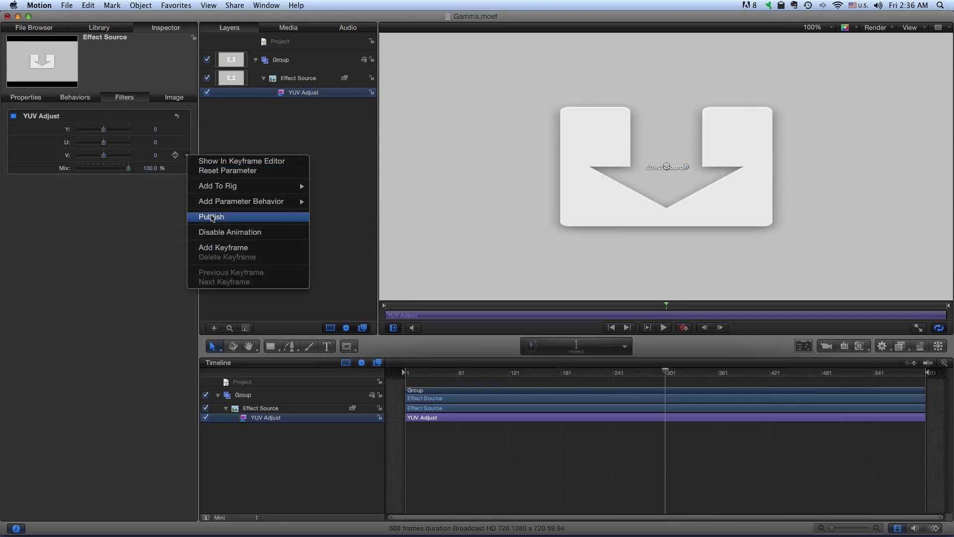
left_click(212, 216)
left_click(187, 169)
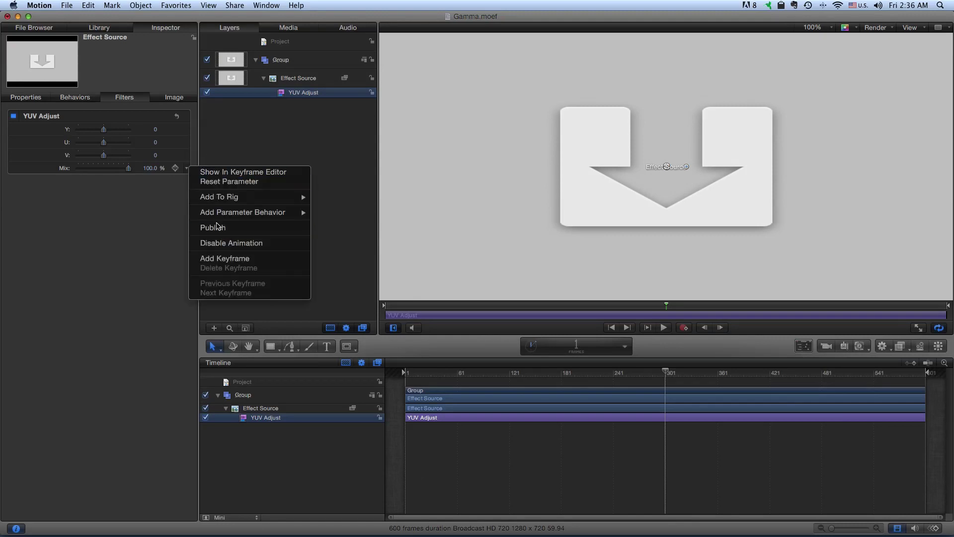
left_click(217, 227)
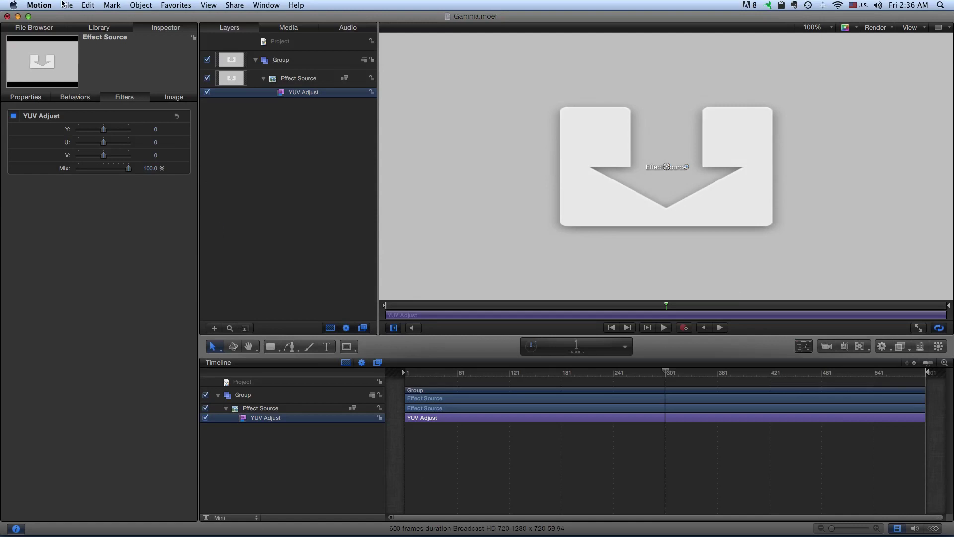
Publish the effect as a Final Cut Pro template named 'YUV Adjust'
left_click(64, 5)
left_click(82, 79)
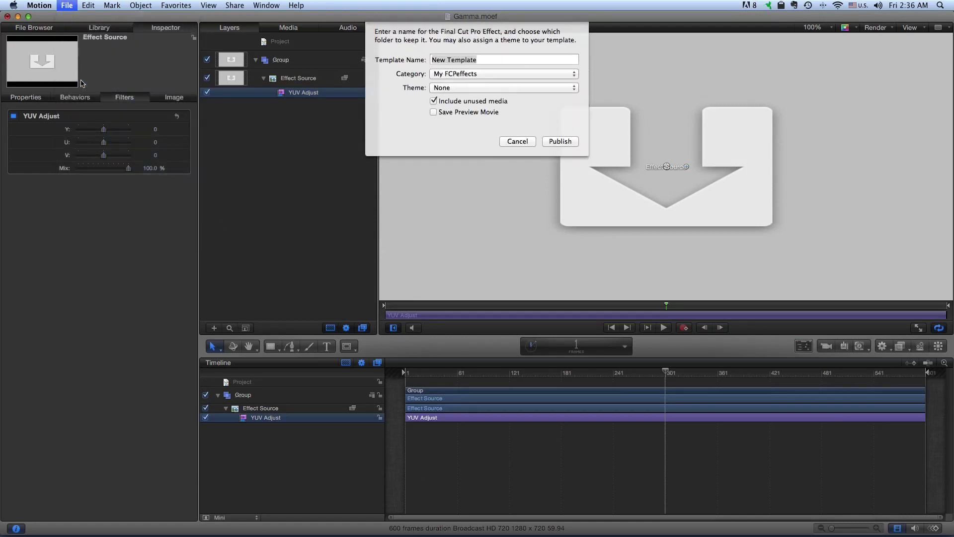
type("YUV")
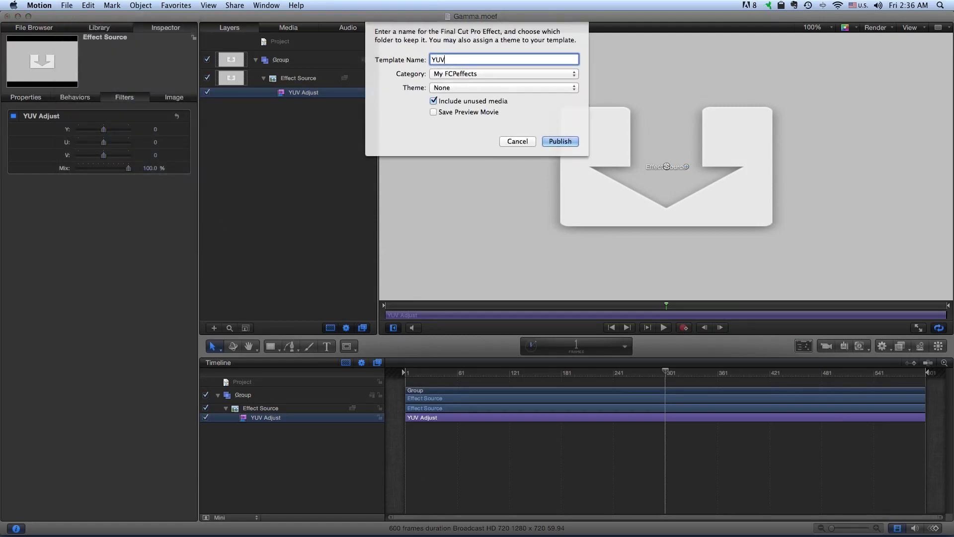
type(" Adjust")
left_click(568, 144)
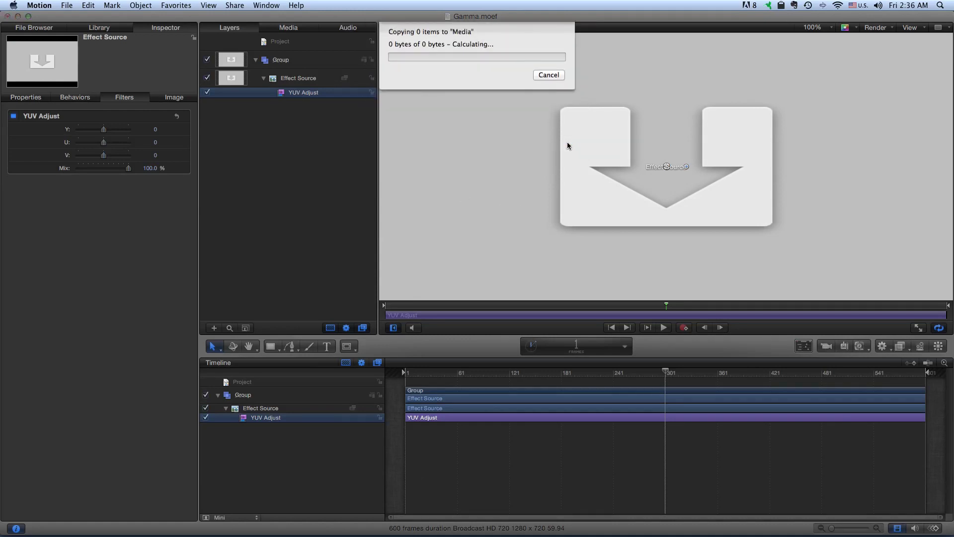
In Final Cut Pro, apply the My FCPeffects Gamma effect to the Twins clip and set Gamma to 0.74
mouse_move(794, 517)
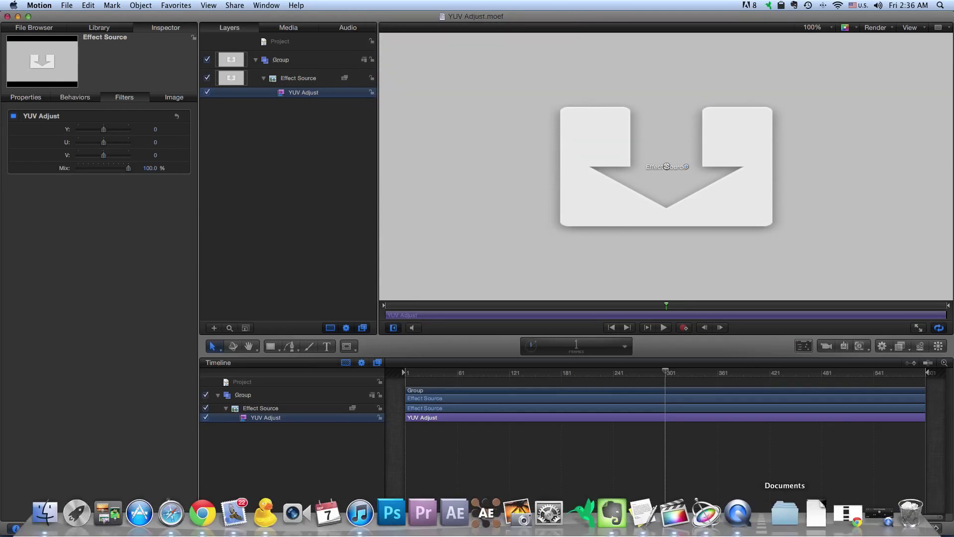
left_click(669, 517)
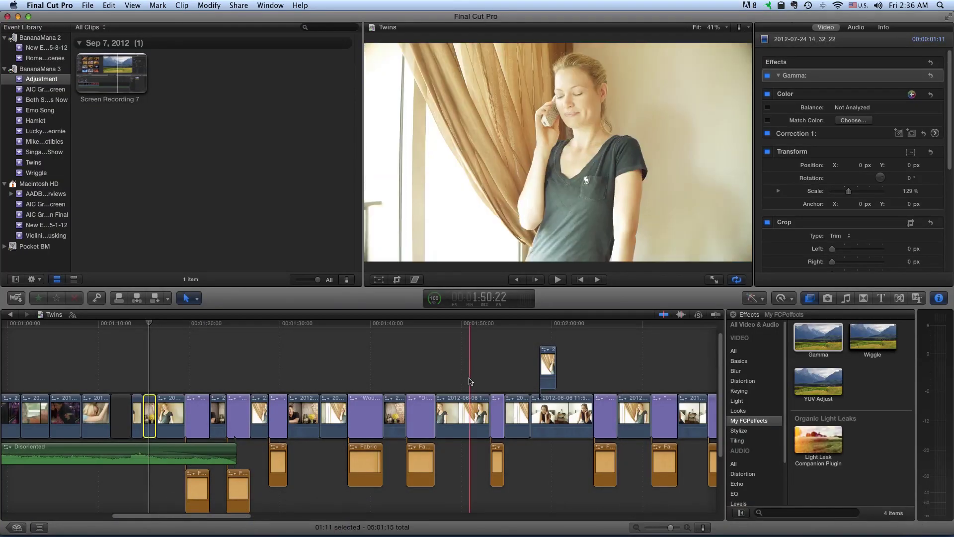
left_click(152, 390)
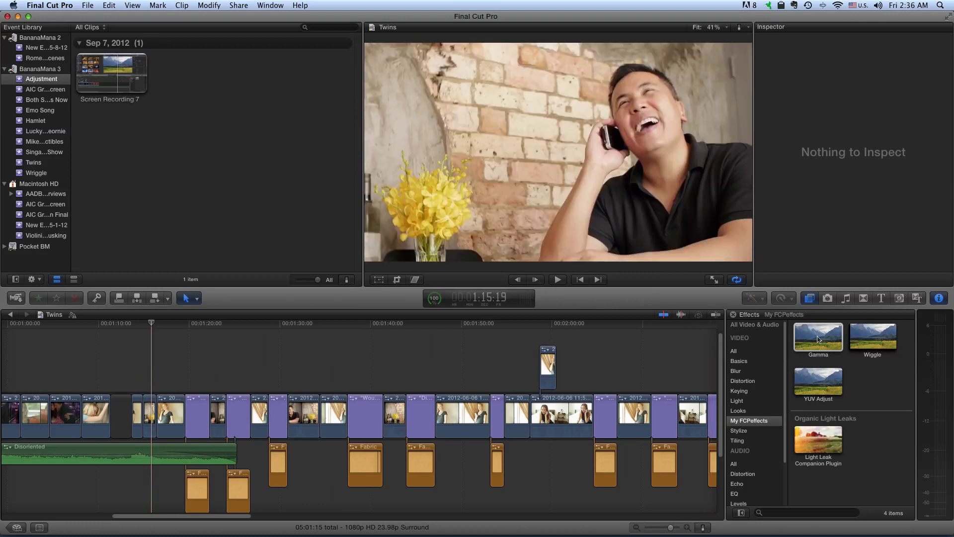
left_click(741, 411)
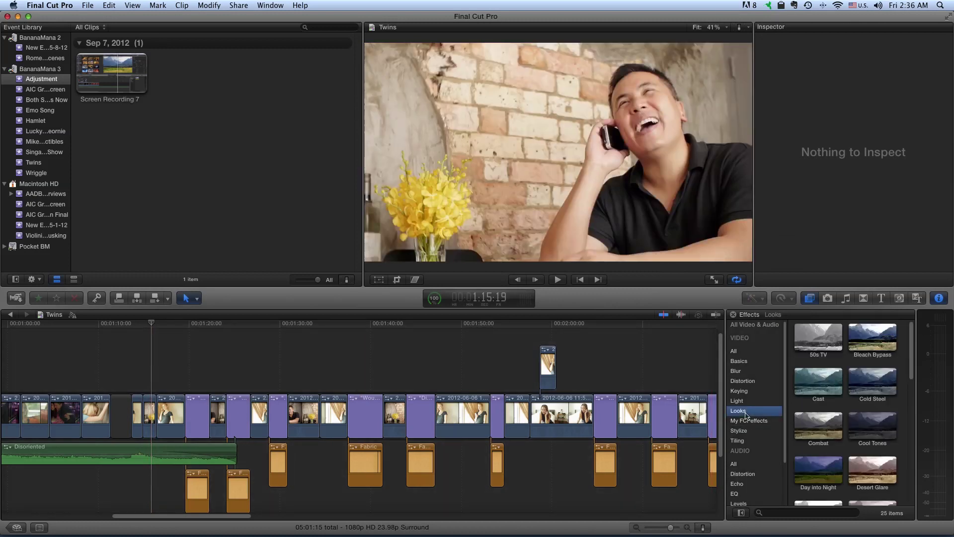
left_click(746, 421)
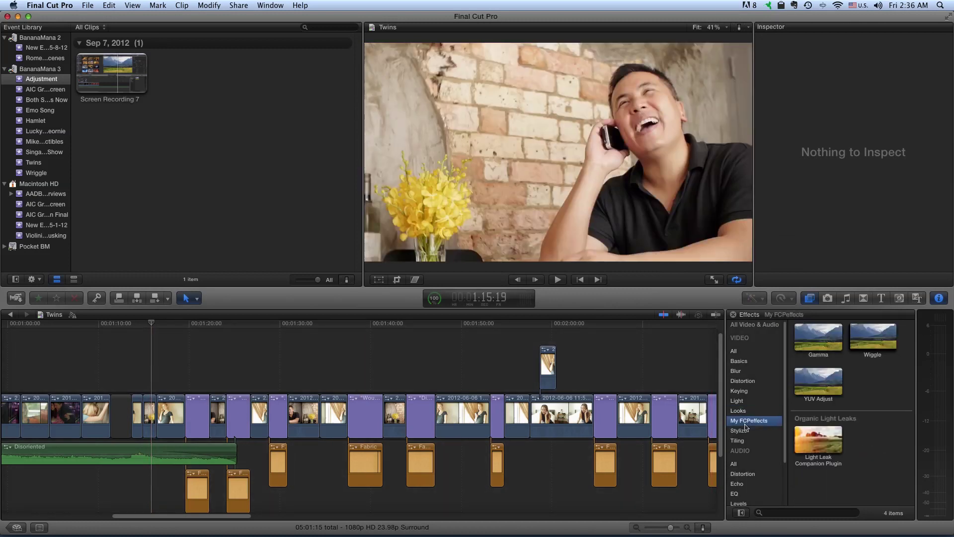
left_click(814, 339)
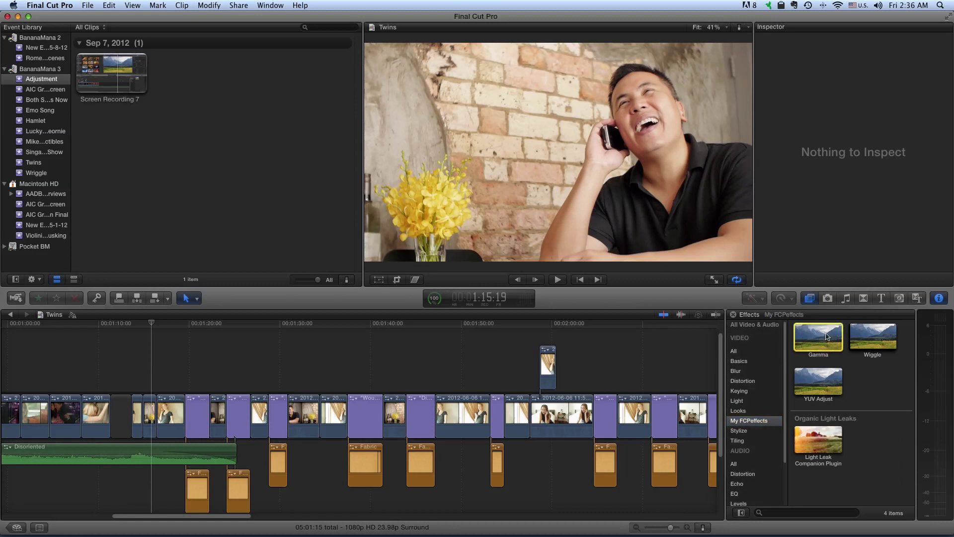
left_click_drag(827, 337, 147, 410)
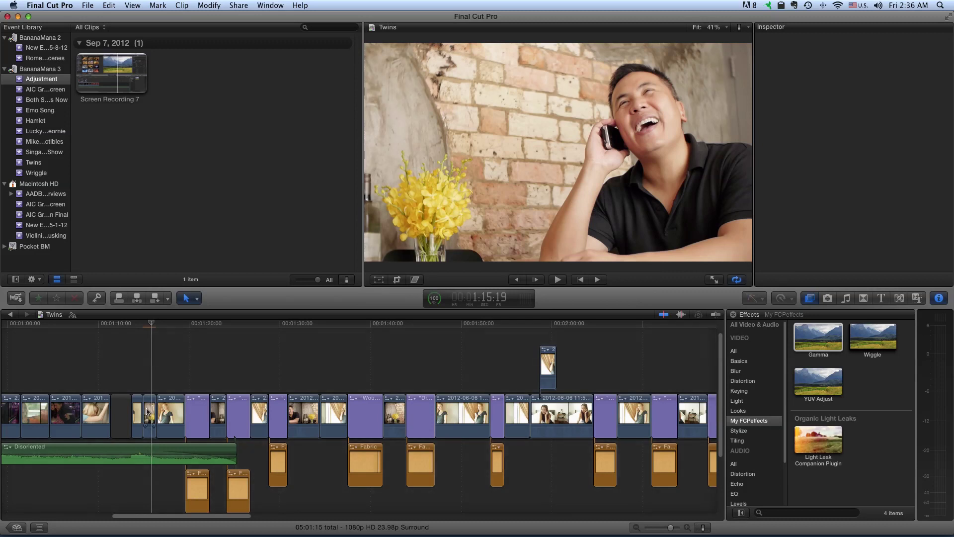
left_click(147, 410)
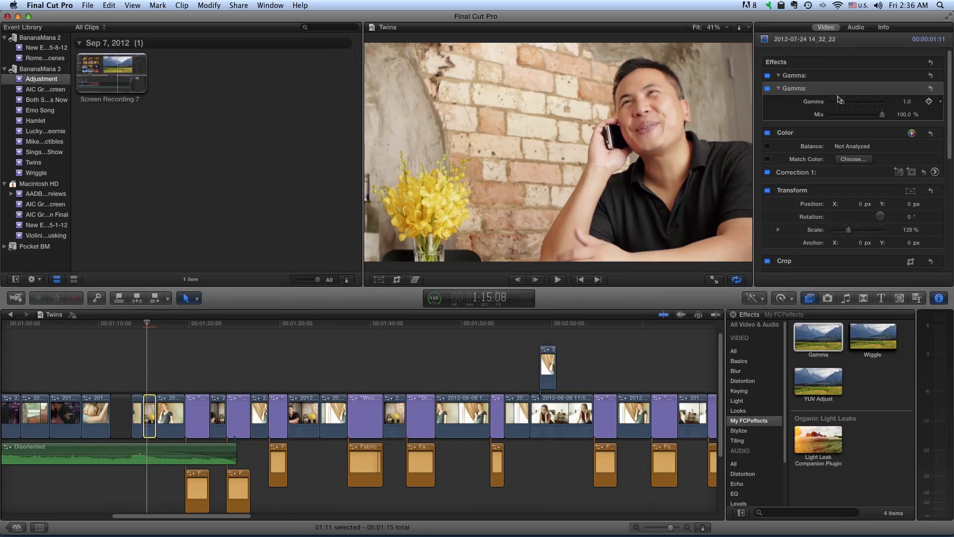
mouse_move(844, 103)
left_mouse_down()
mouse_move(876, 118)
mouse_move(838, 123)
mouse_move(858, 122)
mouse_move(845, 122)
mouse_move(859, 122)
mouse_move(839, 102)
left_mouse_up()
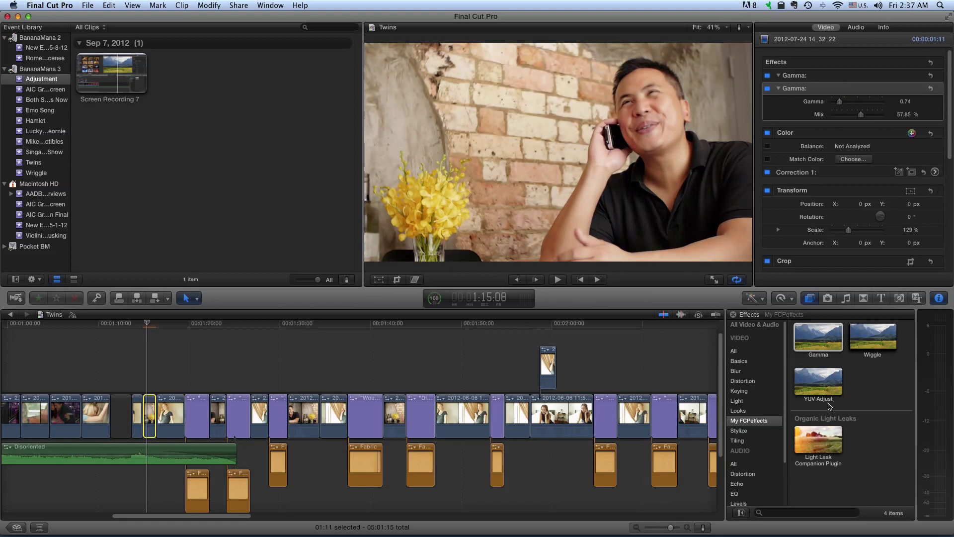
Add YUV Adjust to the Twins clip, delete the duplicate Gamma, and set Y to -0.1
left_click_drag(815, 385, 150, 407)
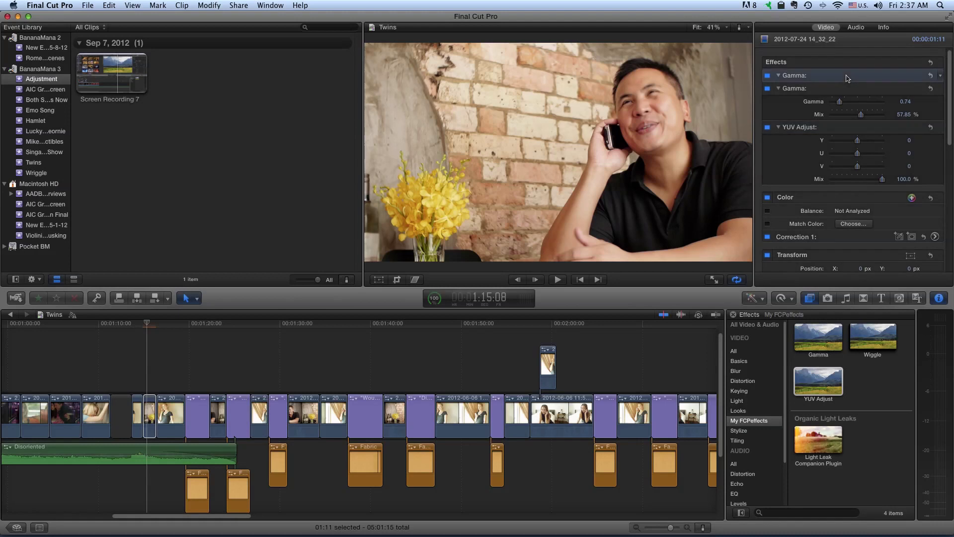
key("Delete")
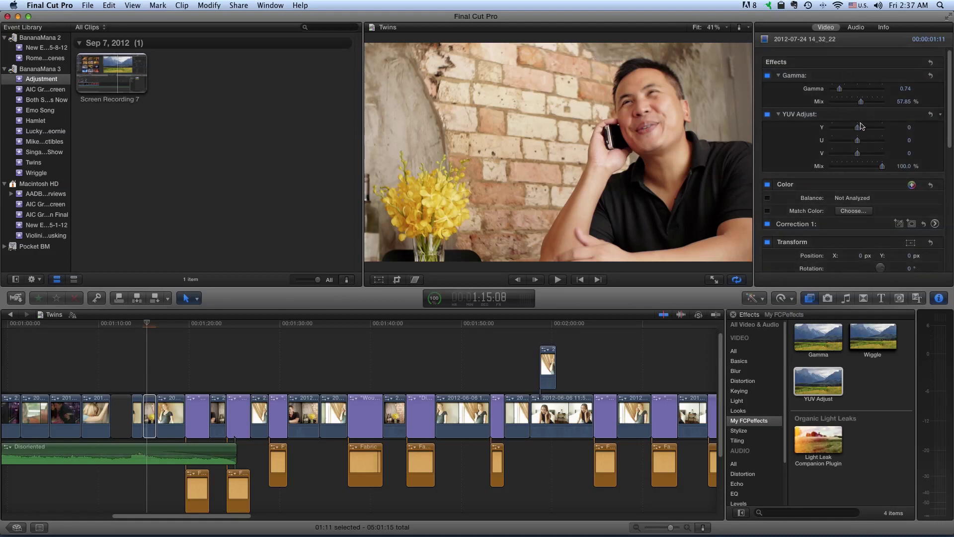
mouse_move(858, 130)
left_mouse_down()
mouse_move(855, 157)
mouse_move(875, 170)
mouse_move(835, 155)
mouse_move(861, 155)
mouse_move(850, 129)
mouse_move(864, 129)
mouse_move(853, 129)
left_mouse_up()
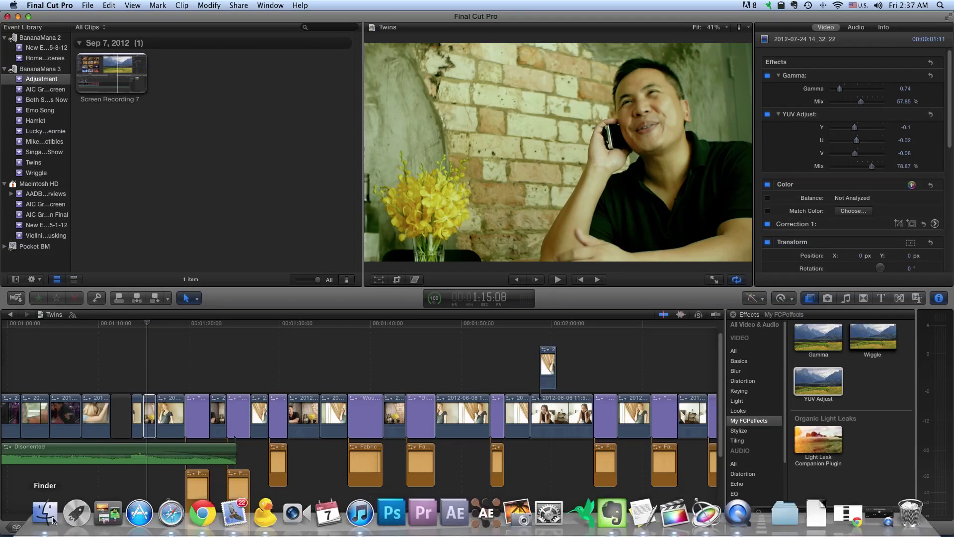
In Finder, browse to Movies › Motion Templates › Effects to reveal the My FCPeffects folder
left_click(46, 513)
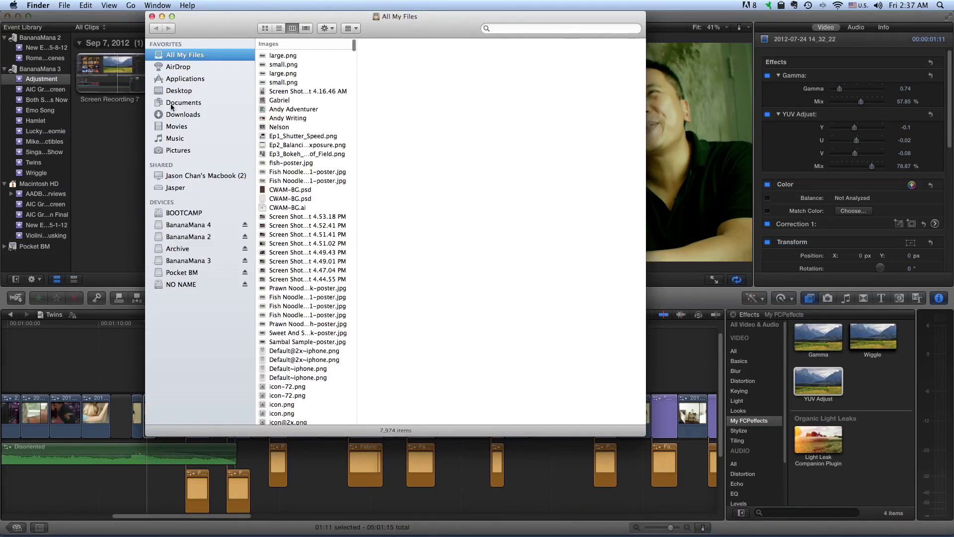
left_click(167, 128)
left_click(292, 70)
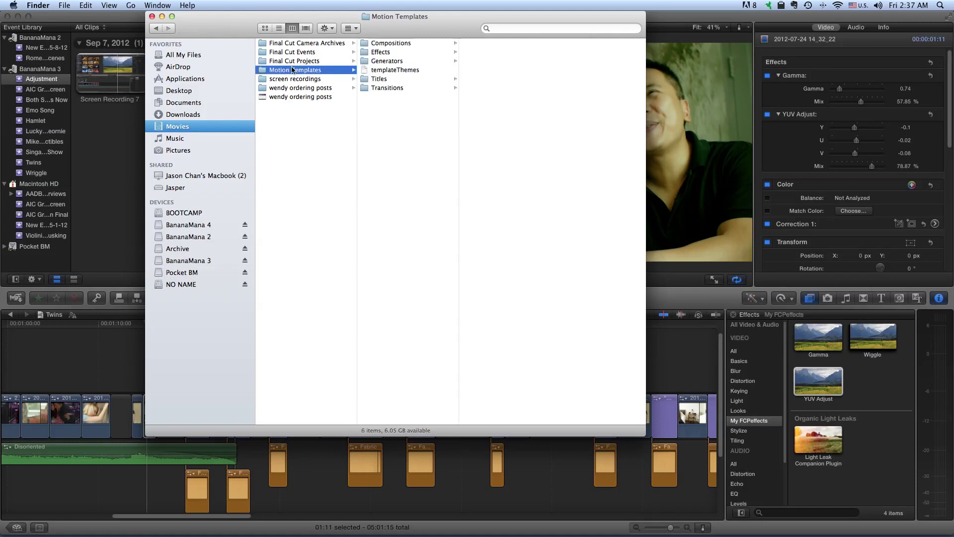
left_click(390, 52)
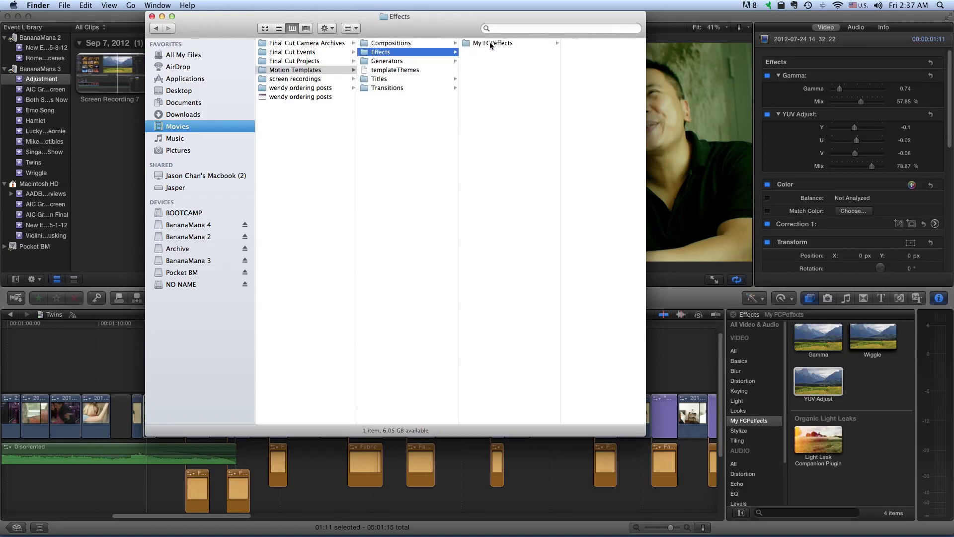